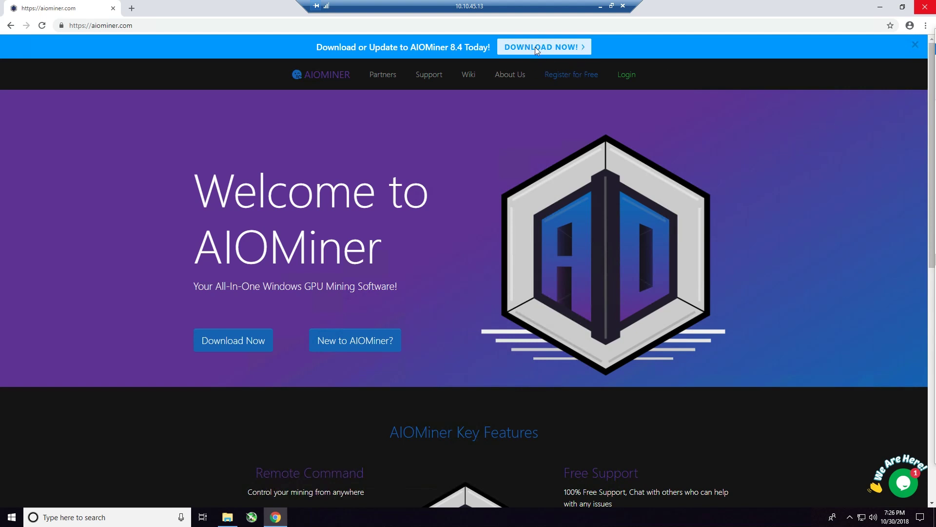
- Go to the AIOMiner free account registration page
left_click(568, 74)
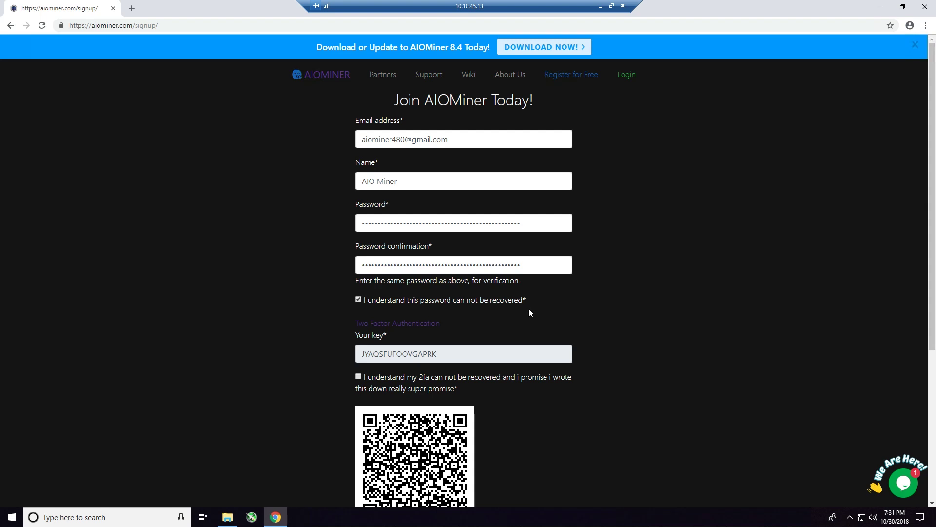
- Scroll down the signup form to its two-factor authentication section
scroll(501, 300, "down", 2)
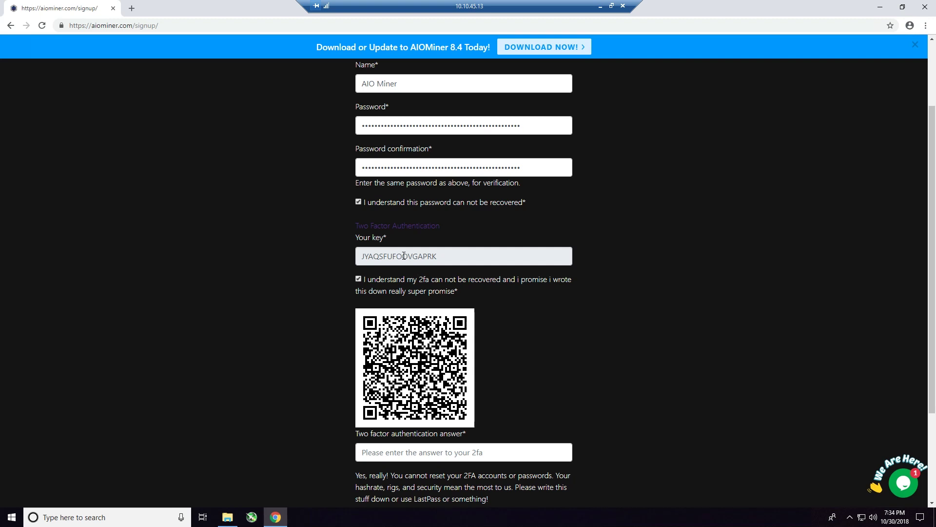
- Select the whole key in the Your key field and copy it
left_click(456, 259)
left_click(392, 260, "shift")
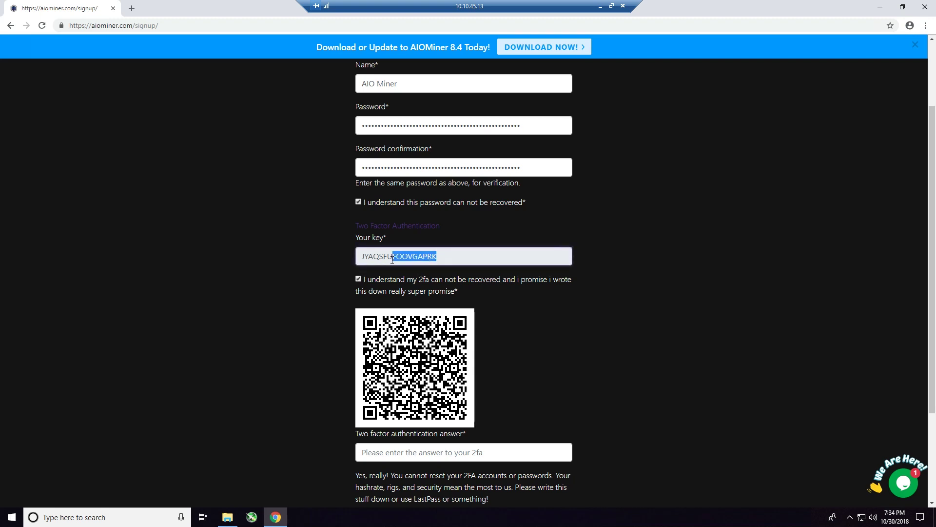
left_click(453, 256)
left_click_drag(453, 254, 362, 257)
right_click(366, 258)
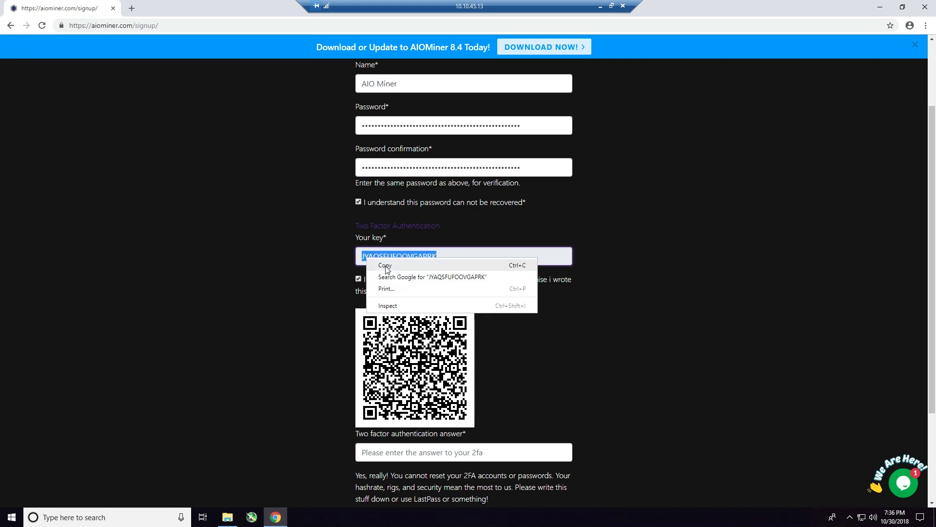
left_click(386, 265)
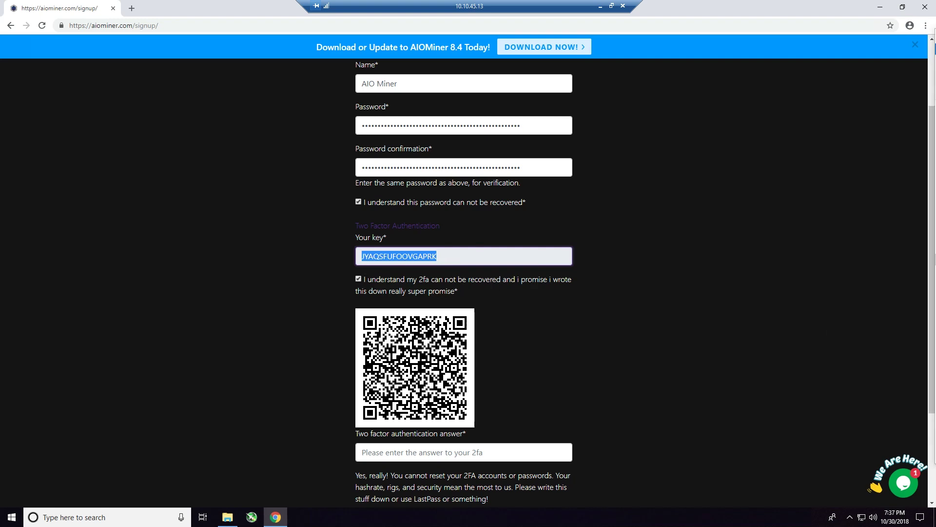
- Type the authenticator app's current code into the Two factor authentication answer field
left_click(458, 256)
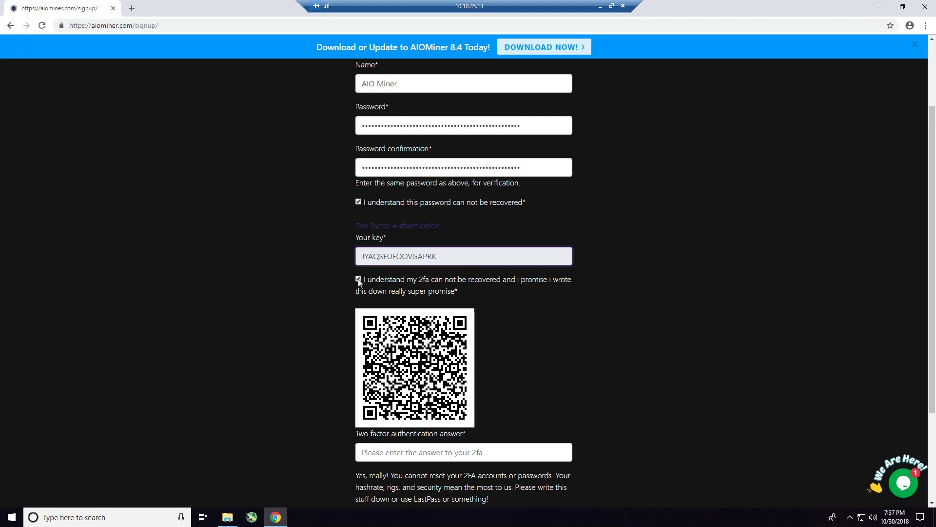
left_click(392, 455)
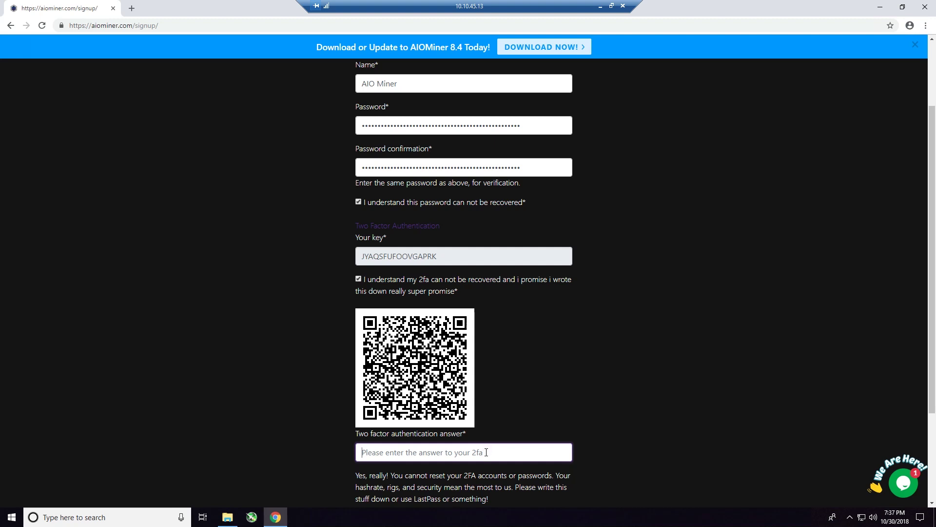
scroll(541, 392, "down", 3)
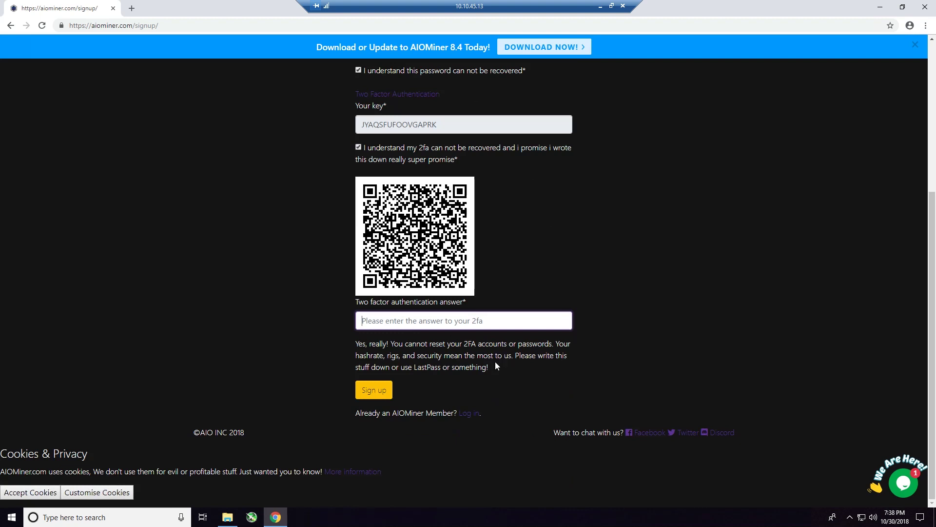
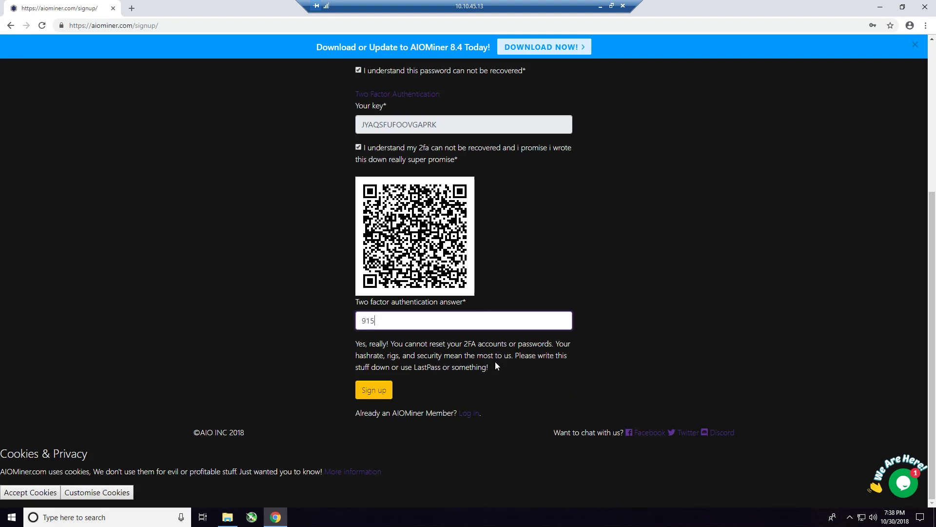
- Submit the completed AIOMiner signup form
left_click(365, 395)
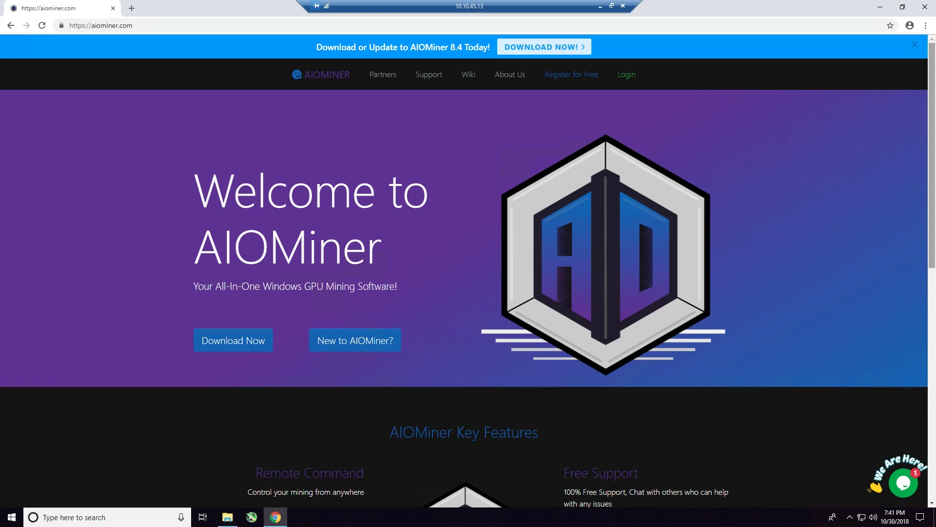
- In Gmail, open the 'Welcome to AIOMiner.com' email and follow its Confirm Your Email link
left_click_drag(934, 85, 516, 83)
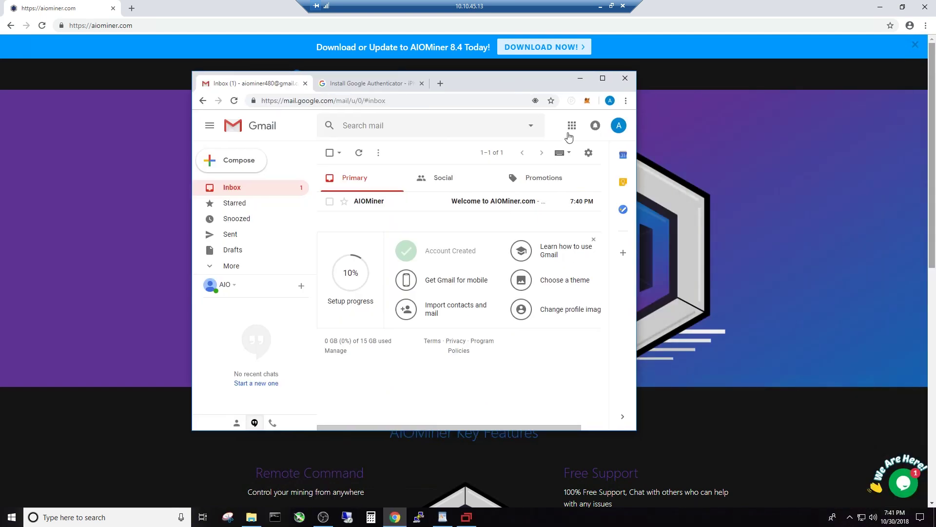
left_click(472, 201)
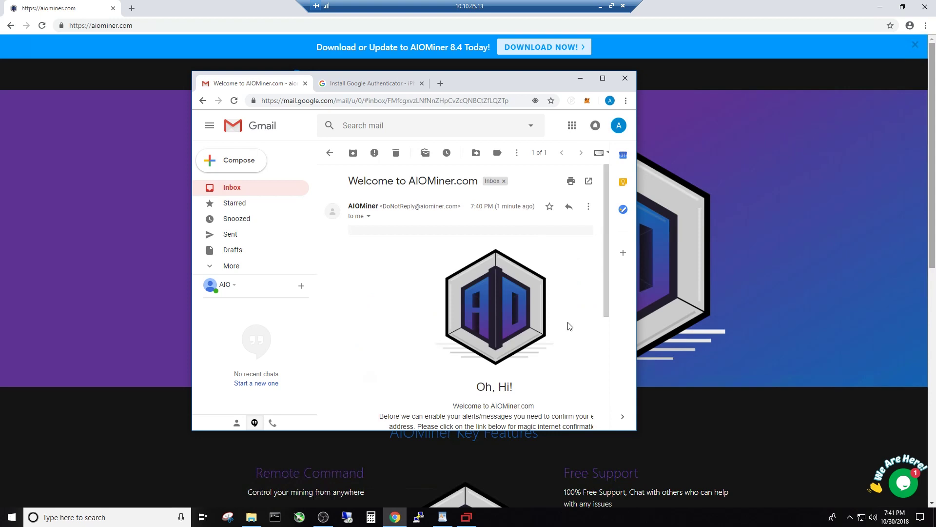
left_click_drag(637, 429, 809, 483)
scroll(621, 351, "down", 2)
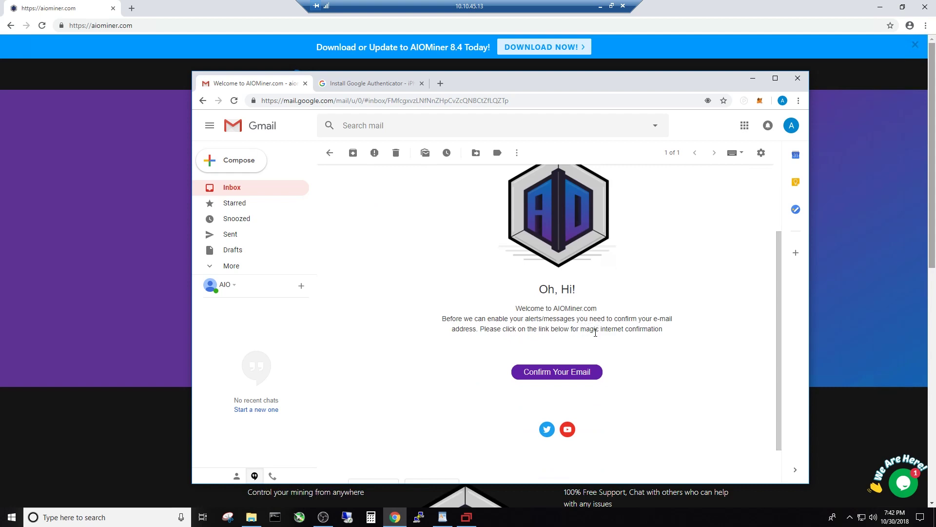
left_click(565, 372)
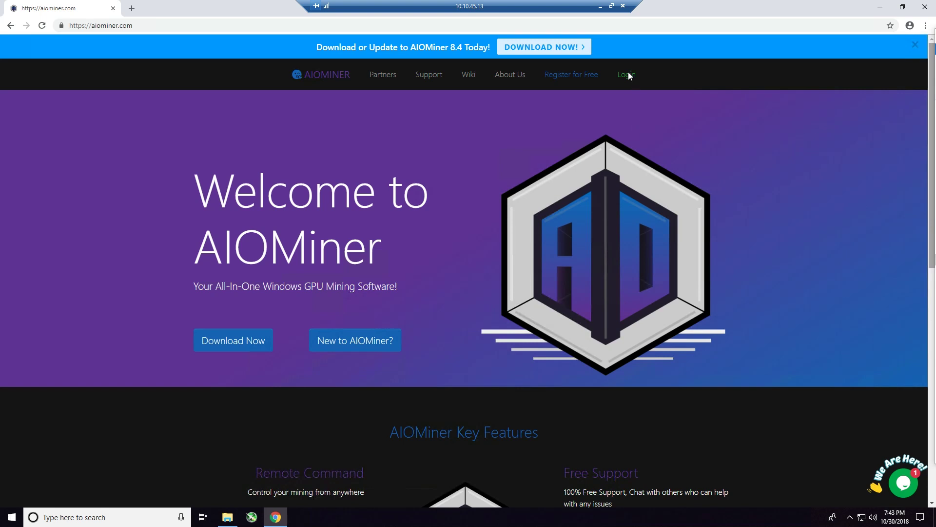
- On the AIOMiner login page, enter the account e-mail and paste the password
left_click(628, 74)
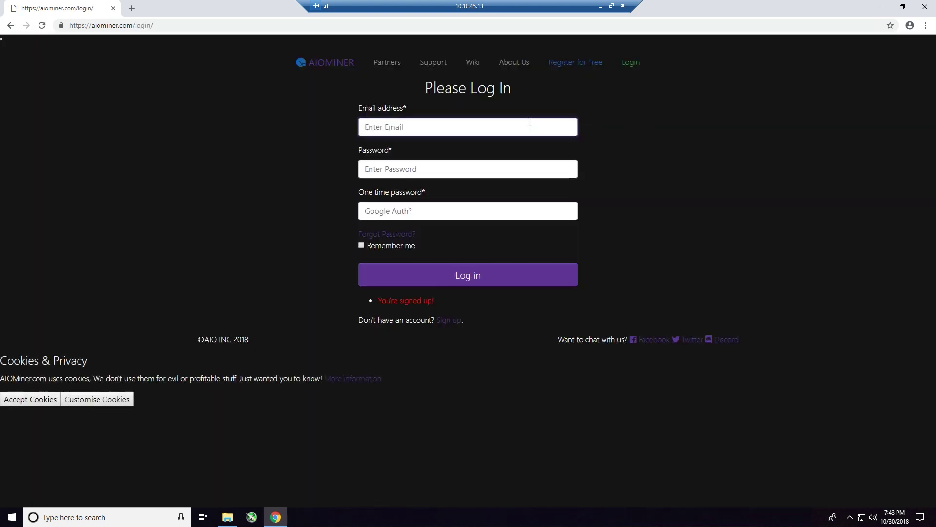
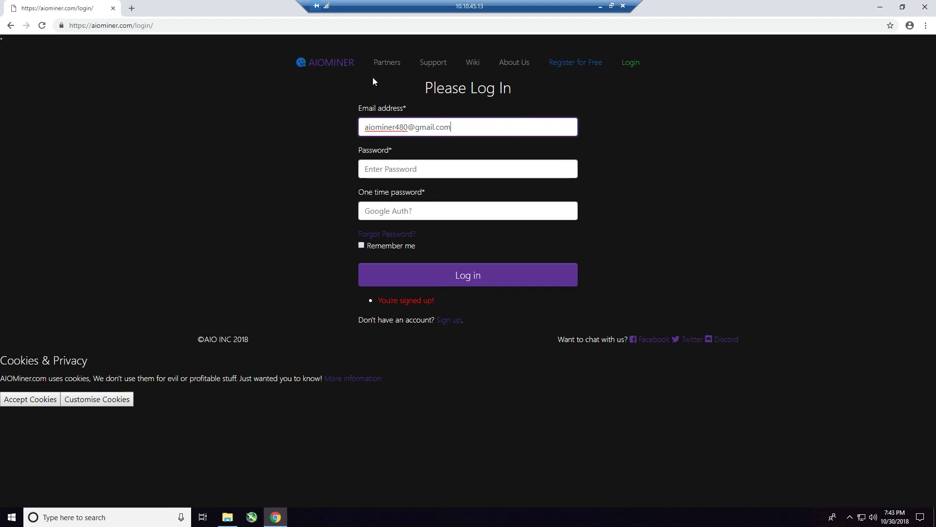
left_click(371, 167)
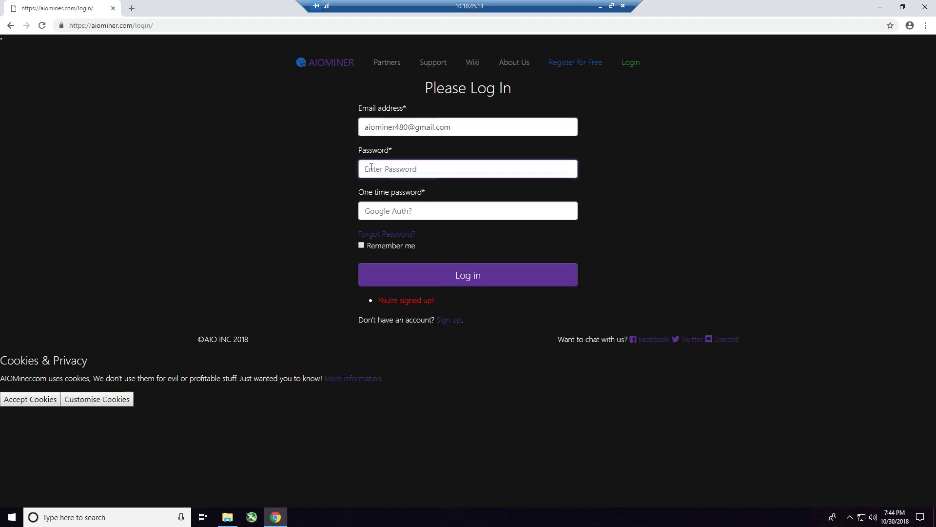
right_click(371, 167)
left_click(403, 215)
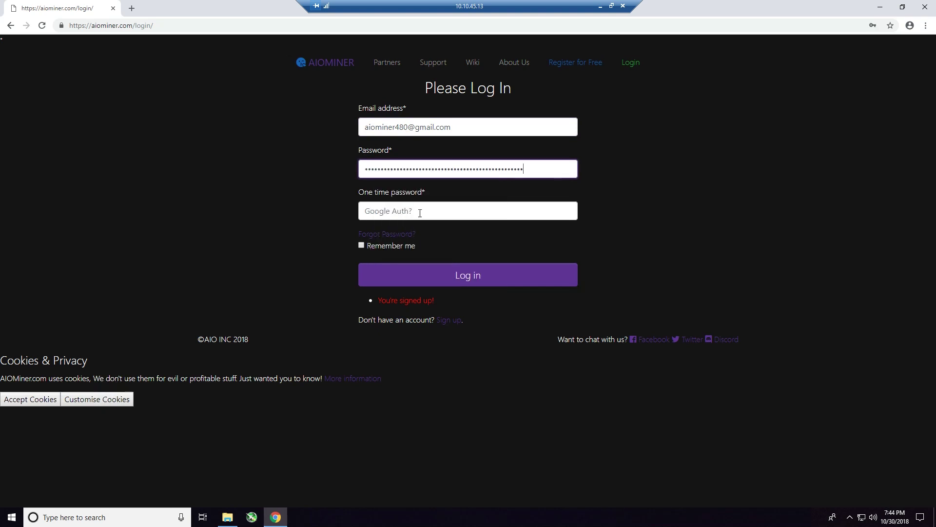
- Enter the Google Authenticator code in the One time password field, correcting a mistyped digit
left_click(446, 211)
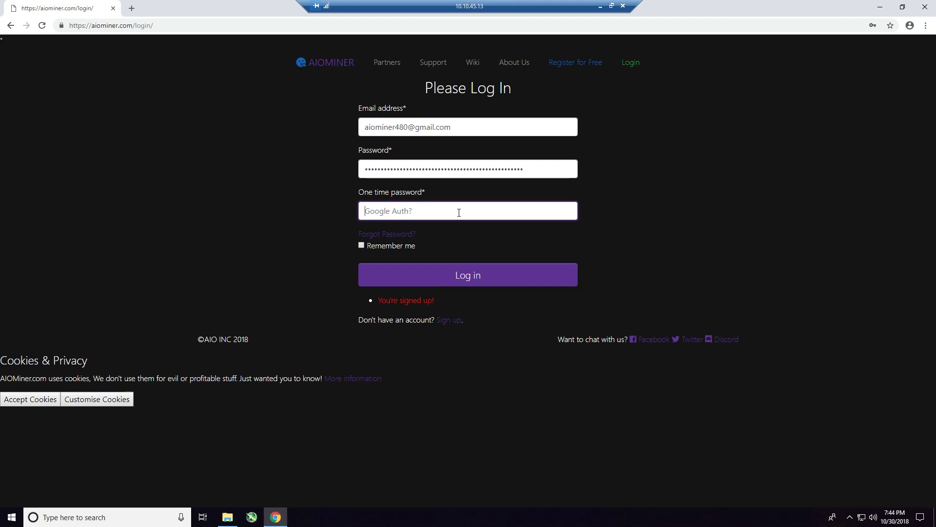
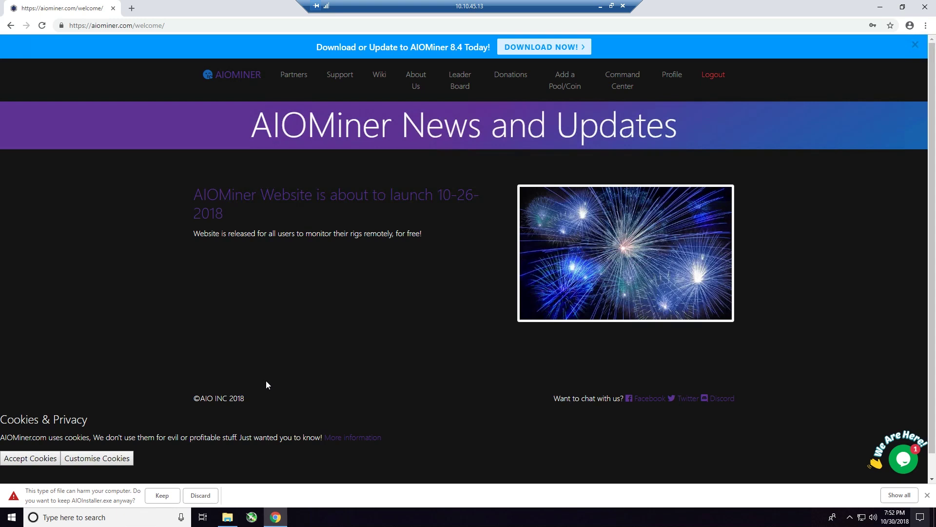
- Keep the downloaded AIOInstaller.exe despite Chrome's warning and launch it
left_click(164, 496)
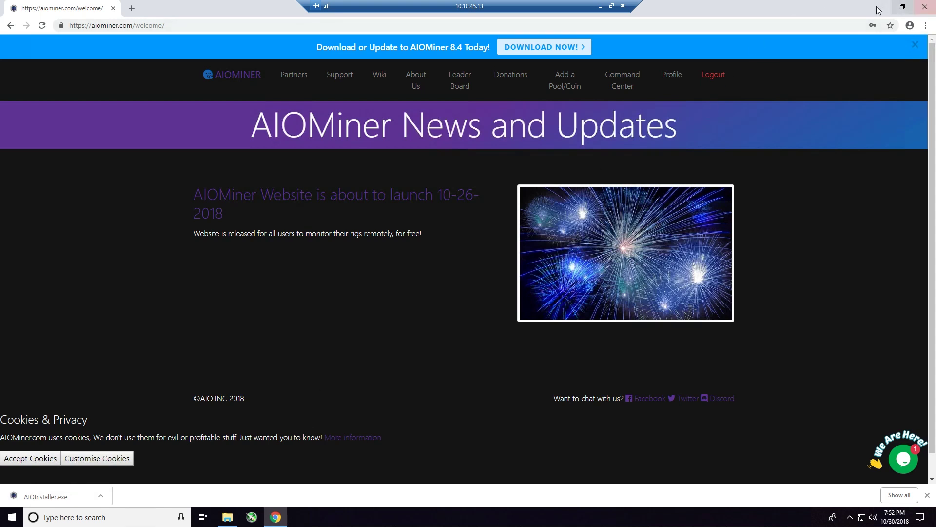
left_click(51, 497)
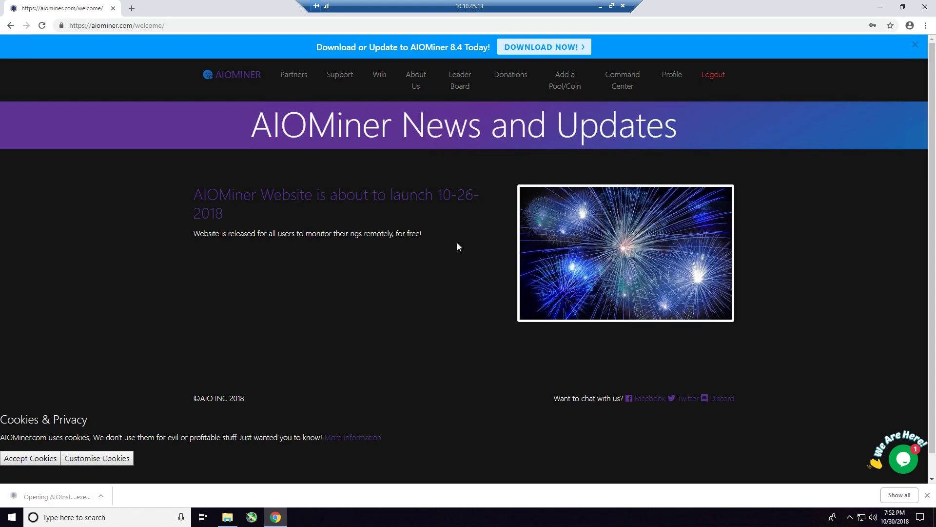
- Minimize Chrome, scroll through the Apache license and accept it to continue
left_click(883, 8)
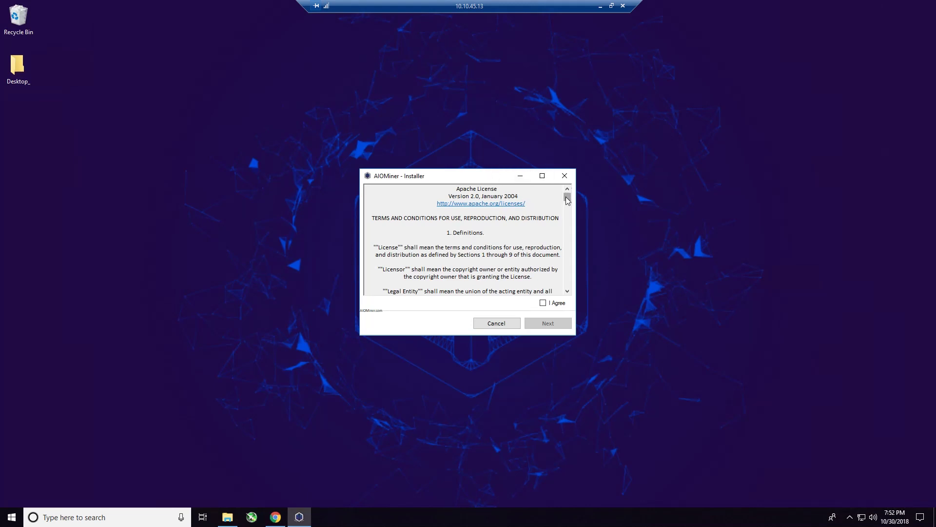
left_click_drag(567, 201, 561, 287)
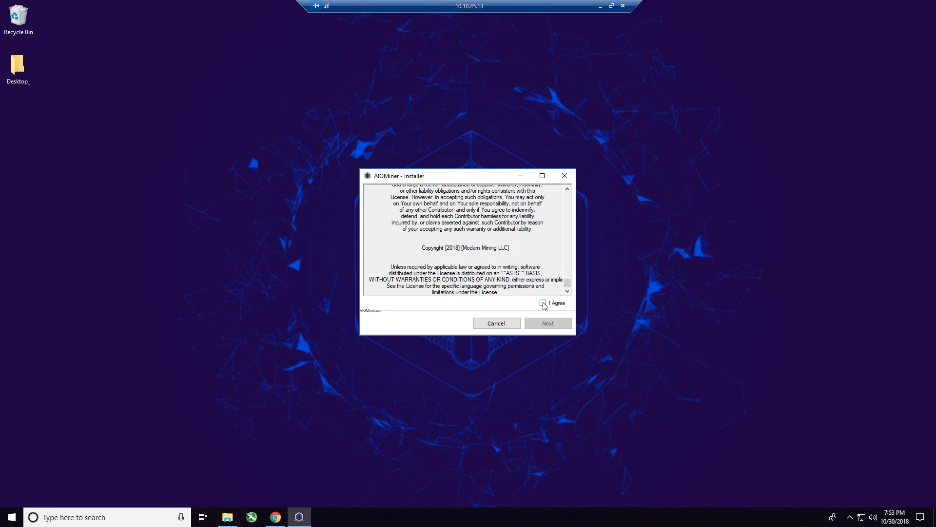
left_click(542, 303)
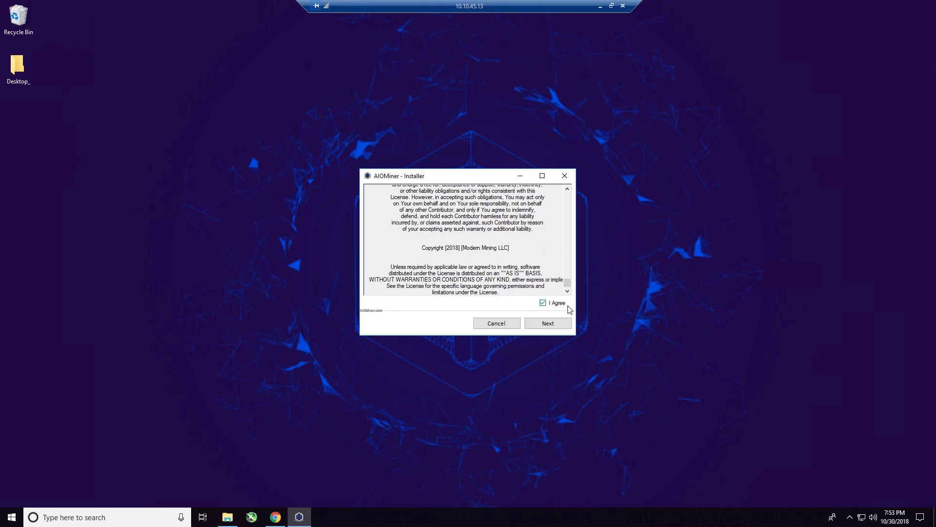
left_click(549, 323)
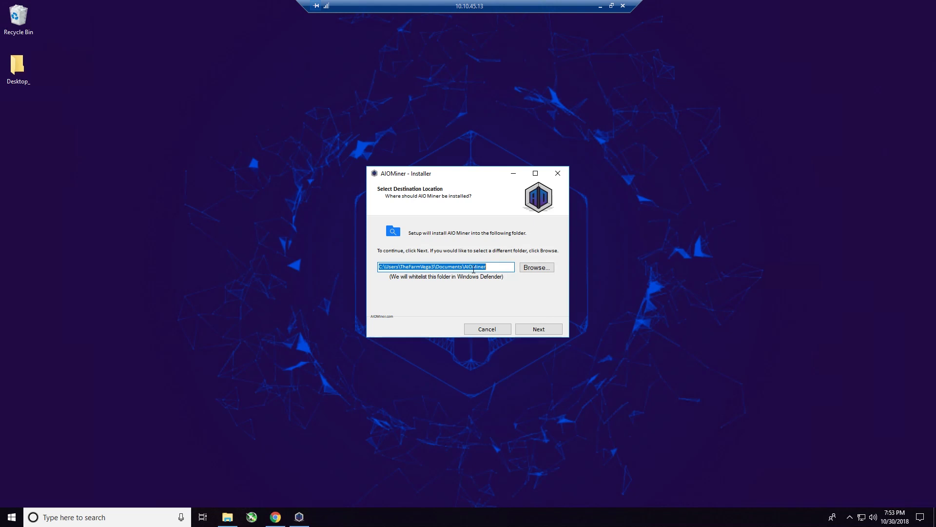
- Keep the default Documents\AIOMiner destination folder and start the installation
left_click(538, 330)
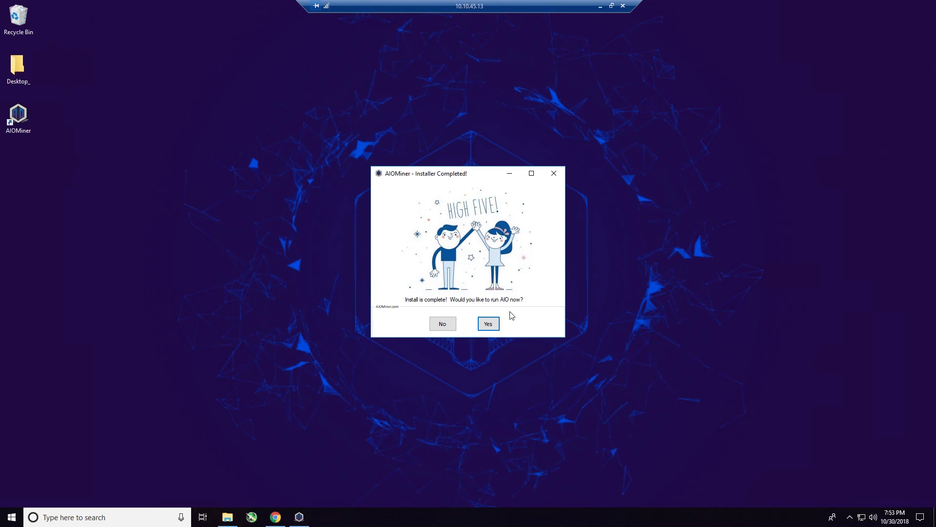
- Run AIOMiner, pick the experienced-user 'I got this' setup, and confirm the check for new miner applications
left_click(488, 324)
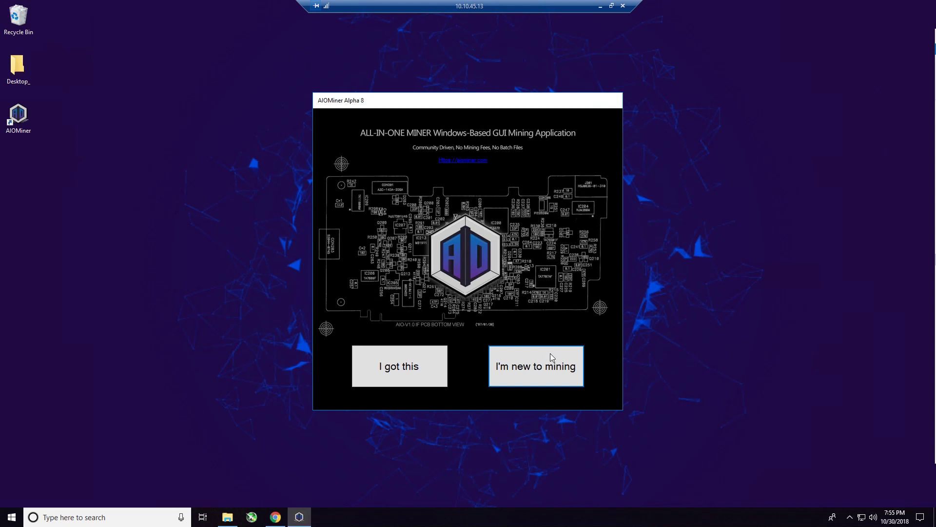
left_click(434, 376)
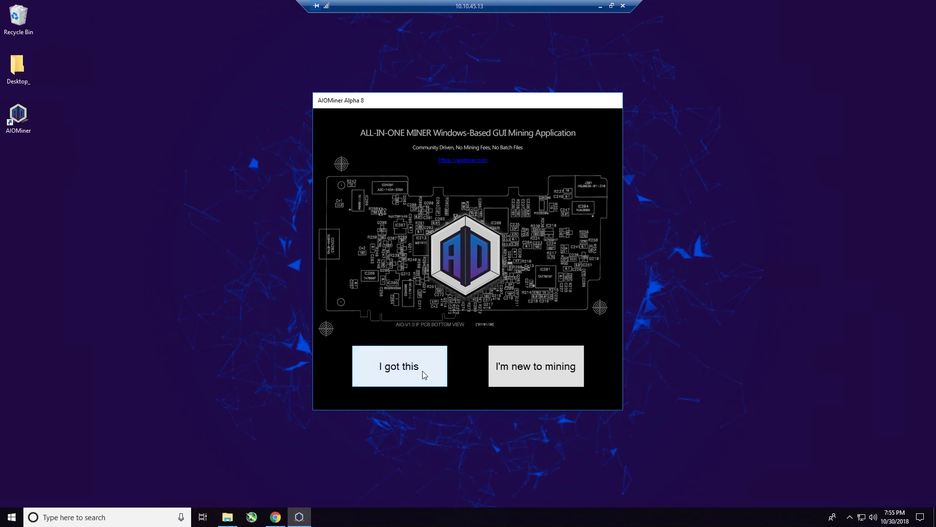
left_click(423, 371)
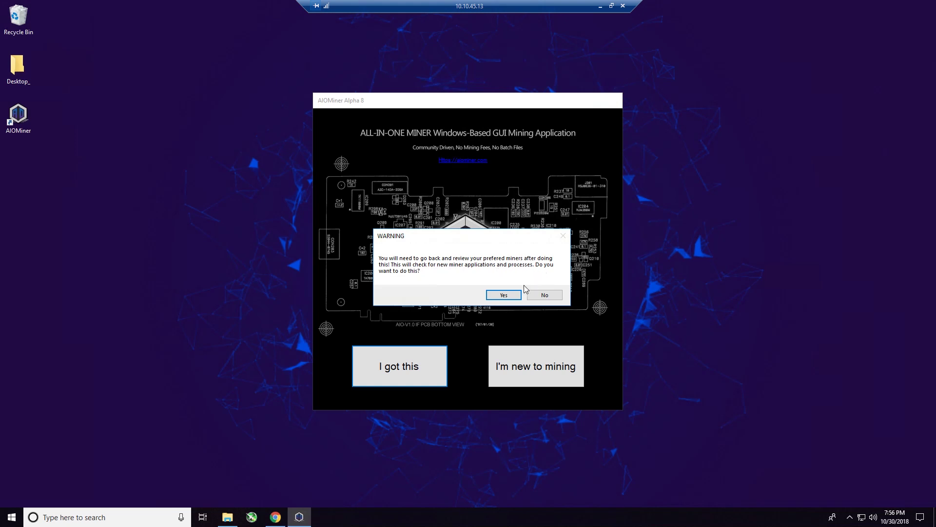
left_click(510, 294)
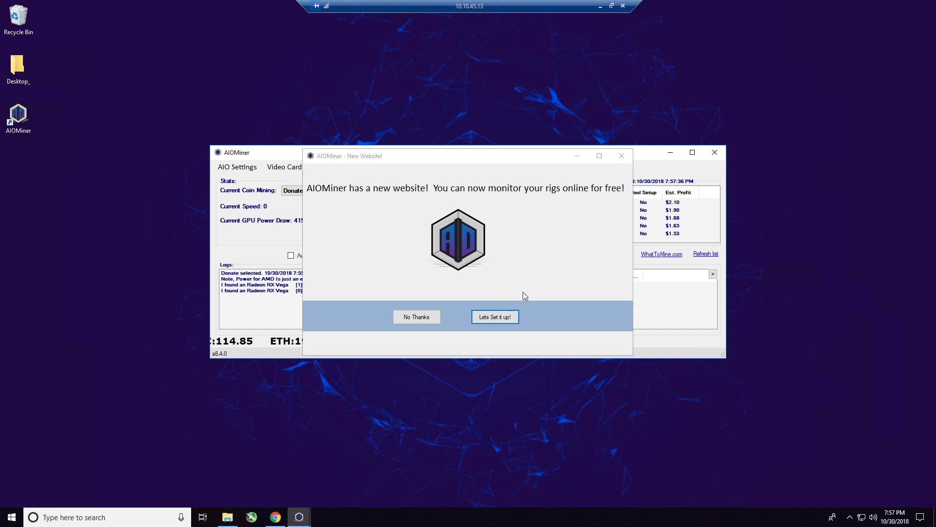
- Decline online rig monitoring on the New Website prompt and dismiss the follow-up note
left_click(419, 318)
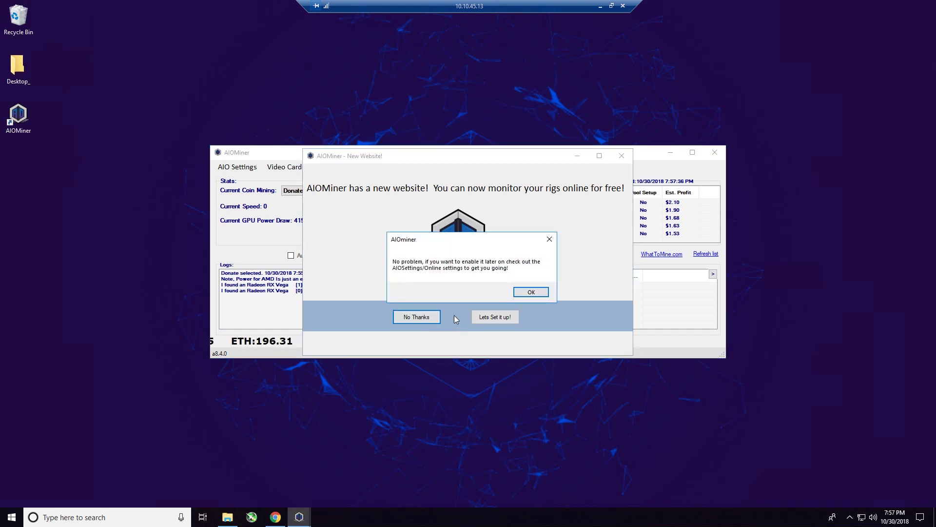
left_click(531, 291)
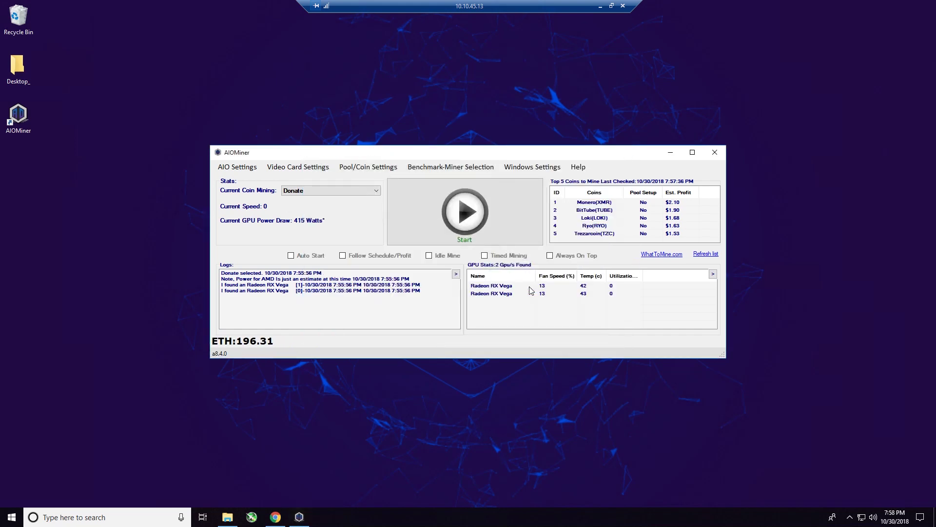